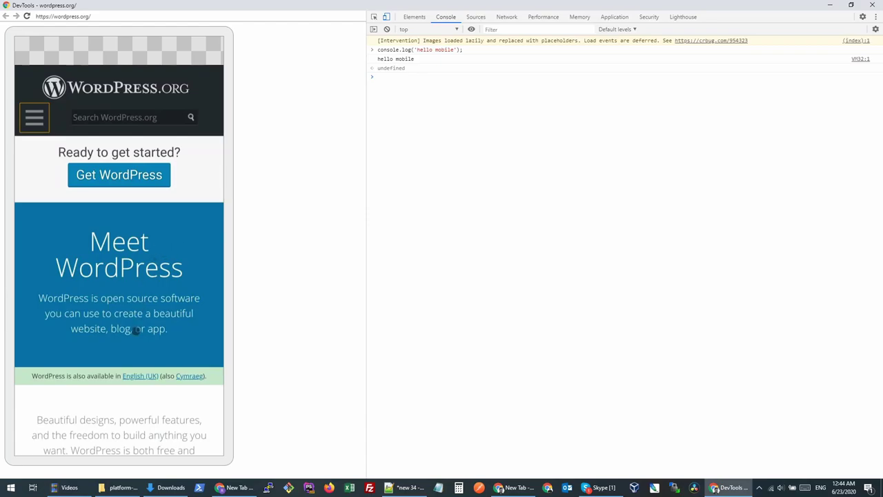
Scroll the mirrored phone page down to the dashboard screenshot and back to the WordPress.org header.
drag(126, 365, 144, 267)
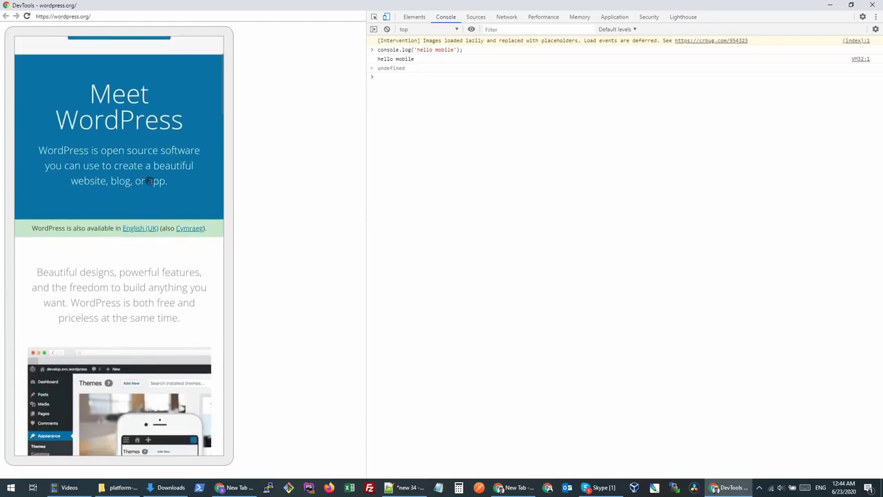
scroll(147, 187, down, 3)
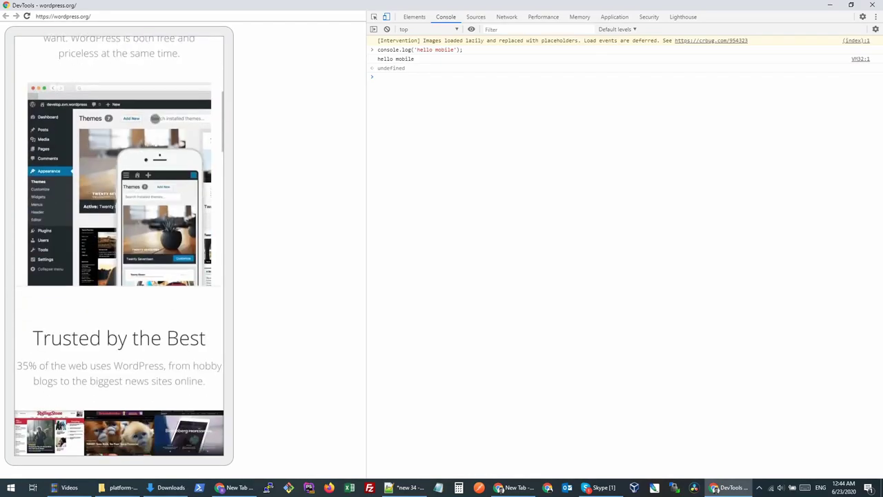
scroll(127, 228, up, 6)
scroll(131, 207, up, 2)
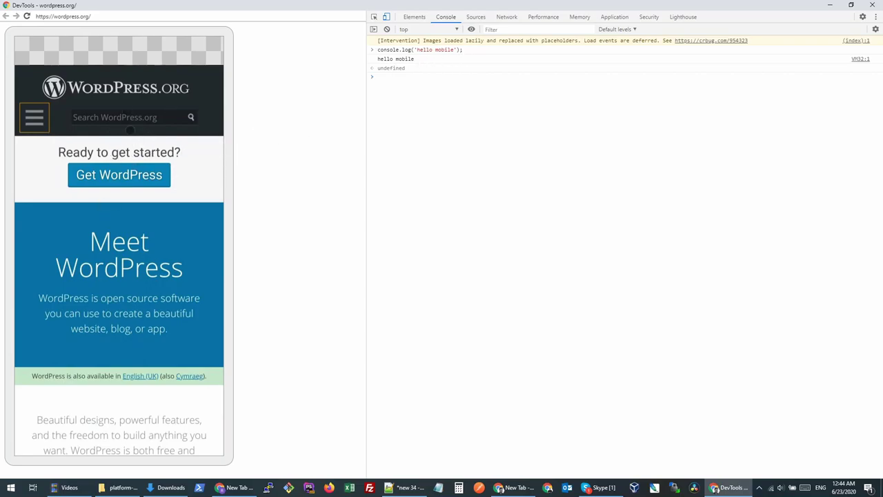
drag(132, 307, 165, 156)
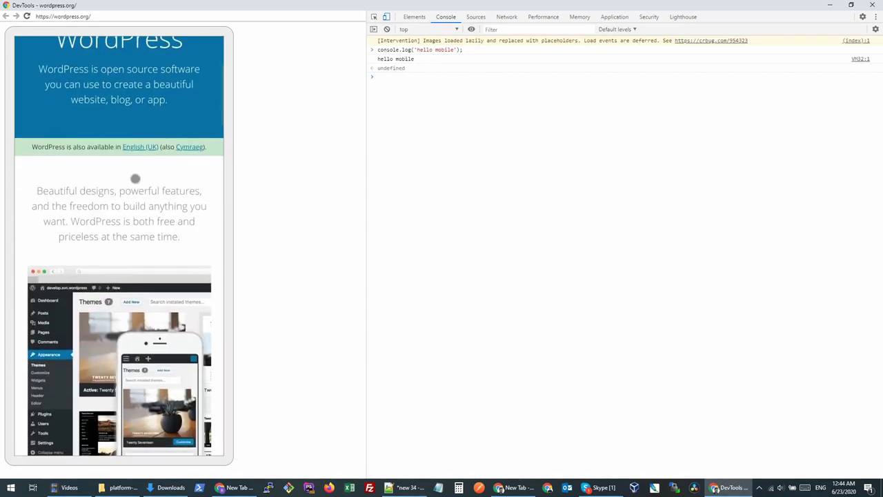
drag(134, 122, 126, 198)
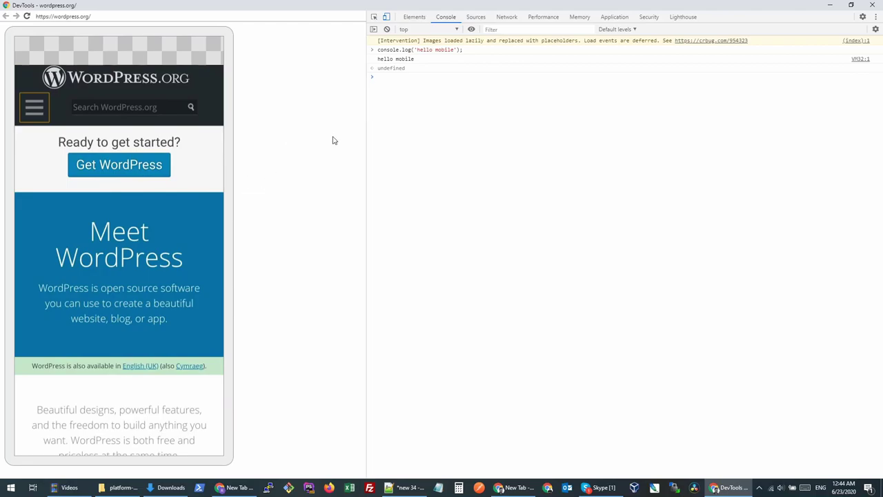
View the phone page's DOM tree in the Elements panel, then close DevTools with Alt+F4.
scroll(189, 160, down, 5)
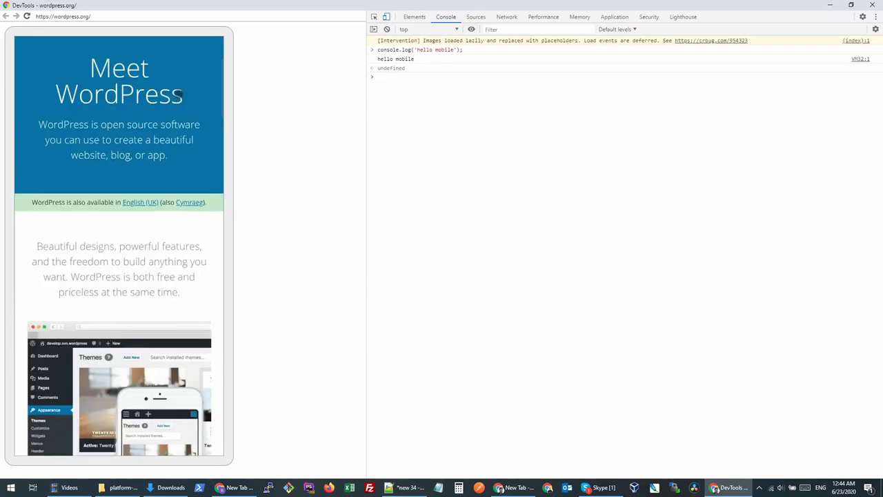
scroll(157, 114, down, 3)
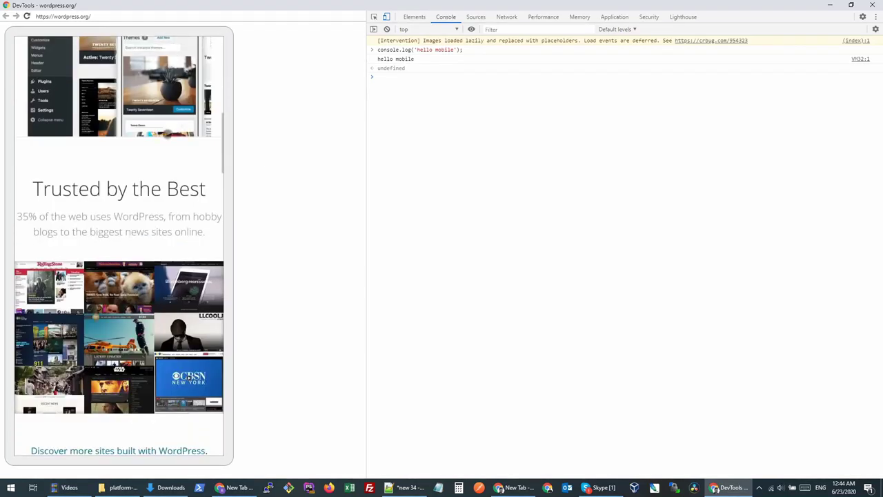
scroll(201, 238, up, 6)
scroll(161, 303, down, 1)
scroll(169, 149, up, 3)
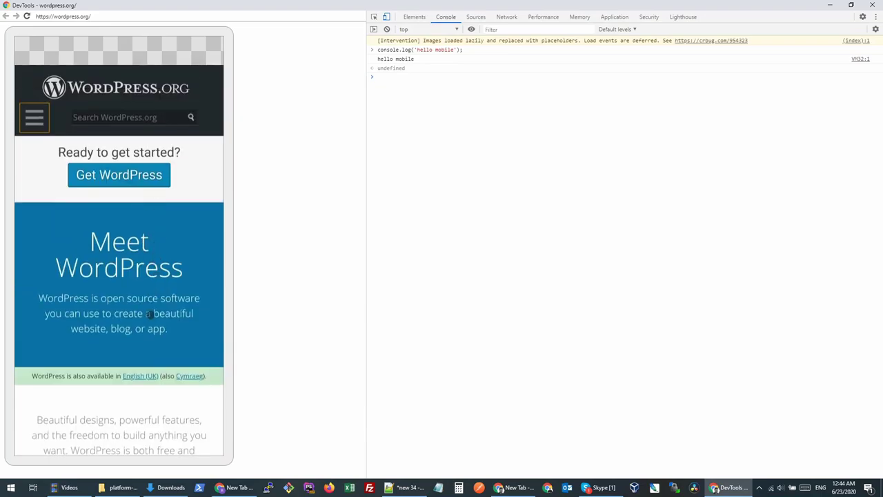
scroll(151, 315, down, 3)
scroll(173, 203, up, 3)
click(413, 17)
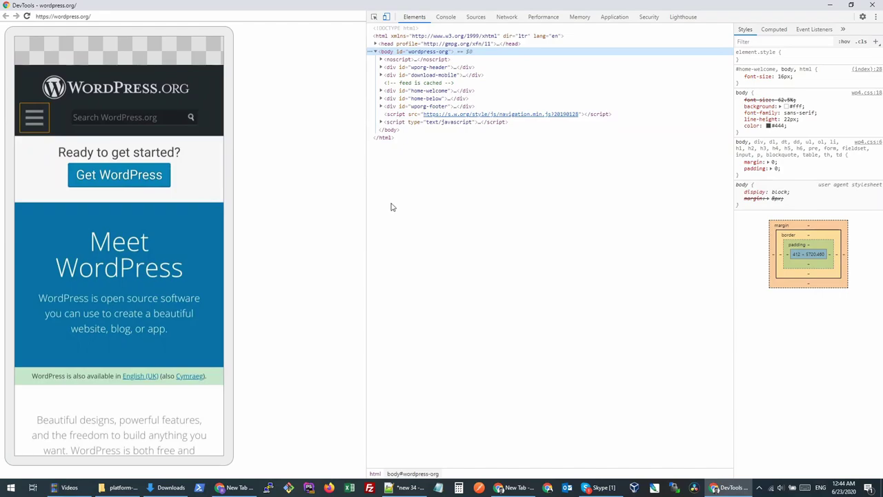
key(alt+F4)
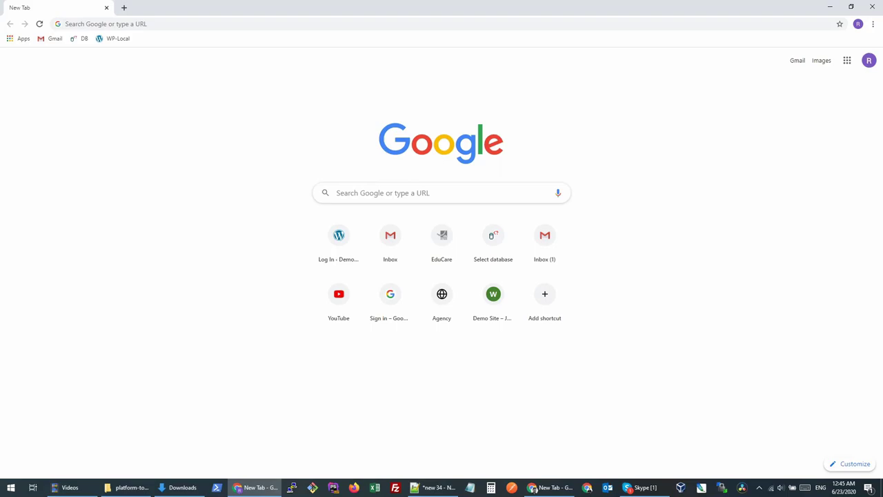
Search the web for 'adb platform tools'.
click(228, 25)
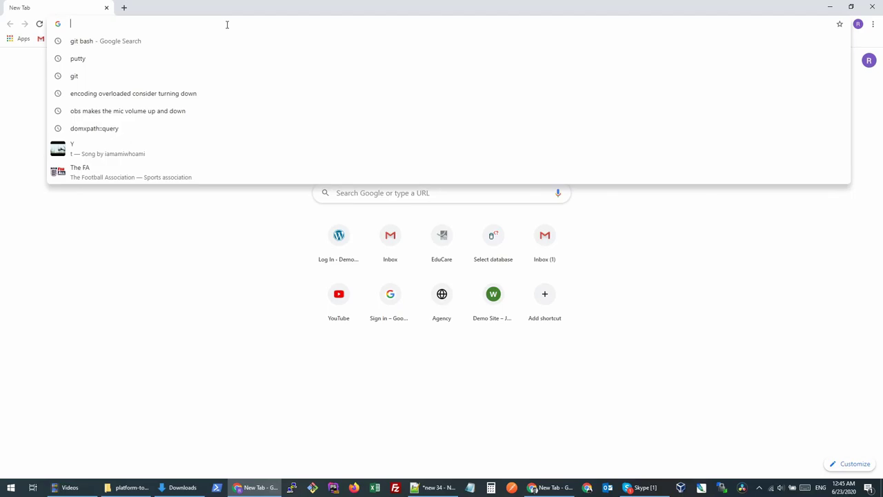
text(adb plat)
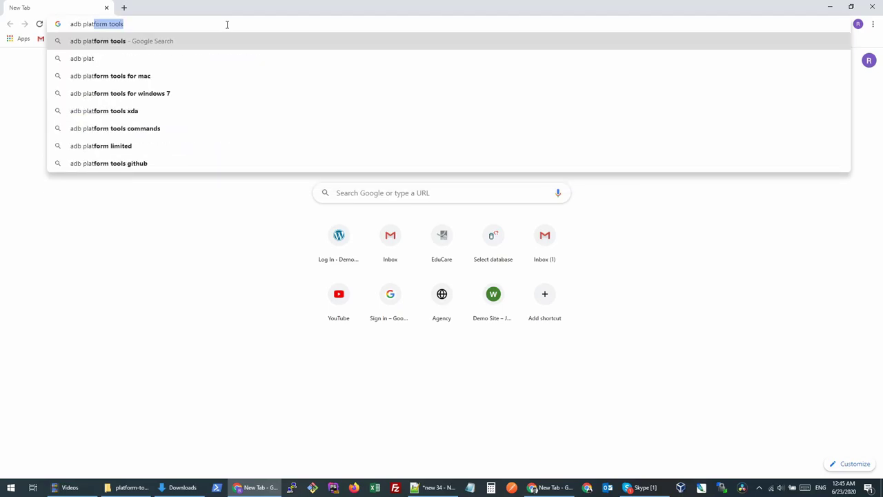
key(Return)
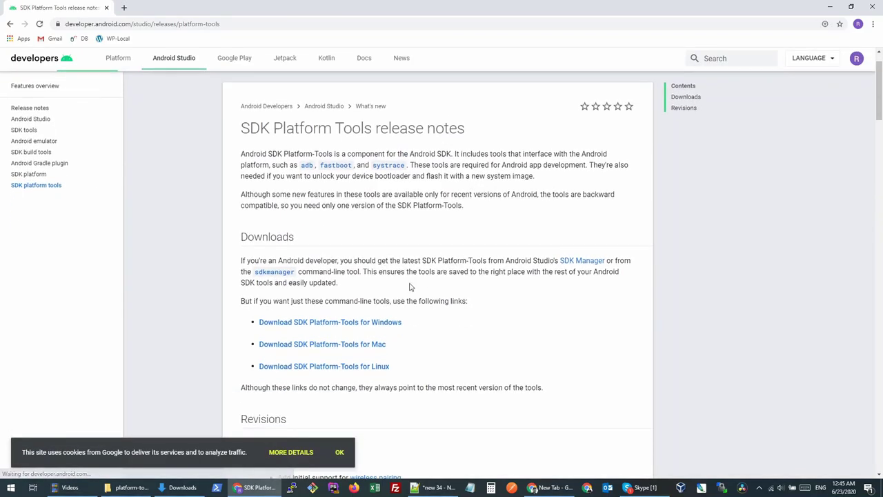
Download SDK Platform-Tools for Windows after accepting the licence terms, and open the zip.
click(319, 325)
click(104, 403)
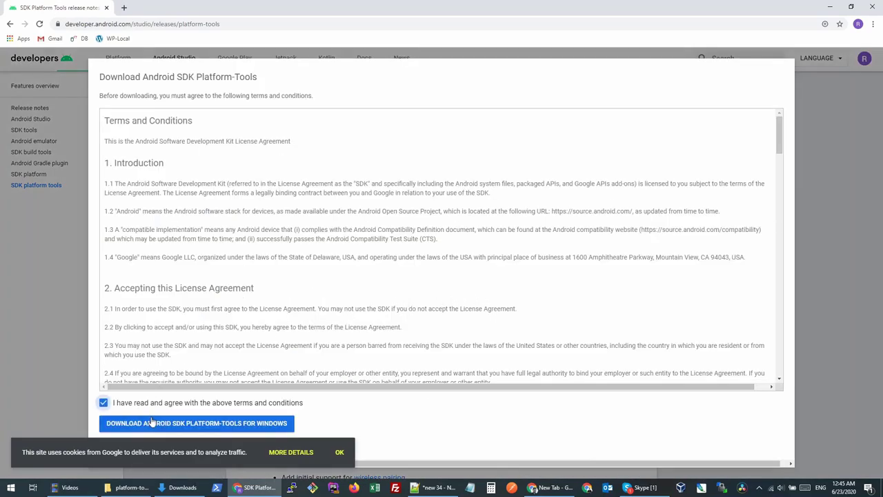
click(154, 422)
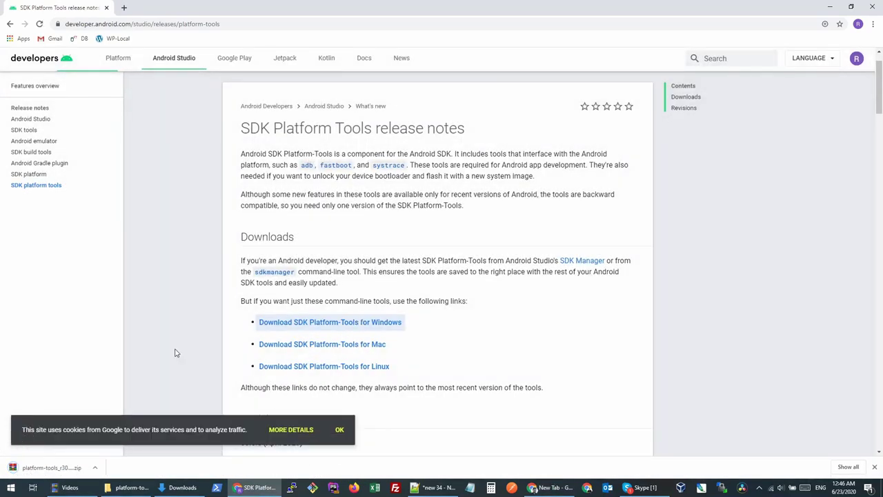
click(71, 467)
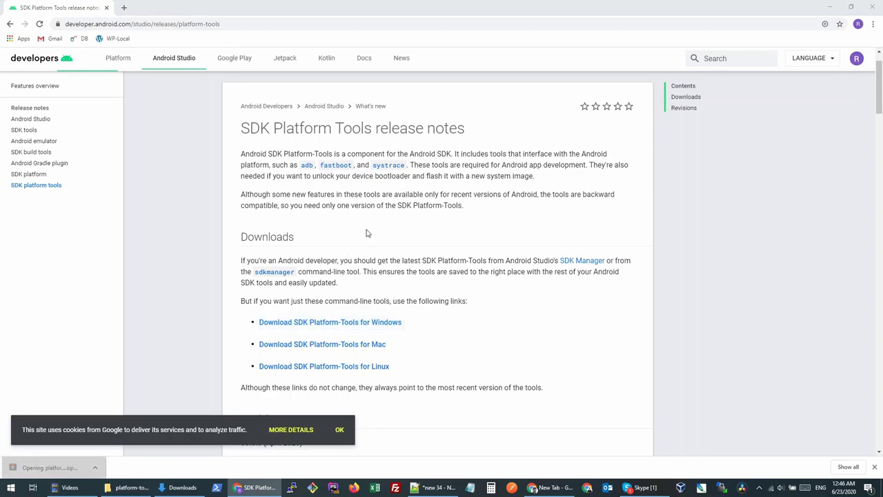
Check the platform-tools folder in WinRAR, close the archive, and show the extracted C: folder.
click(621, 91)
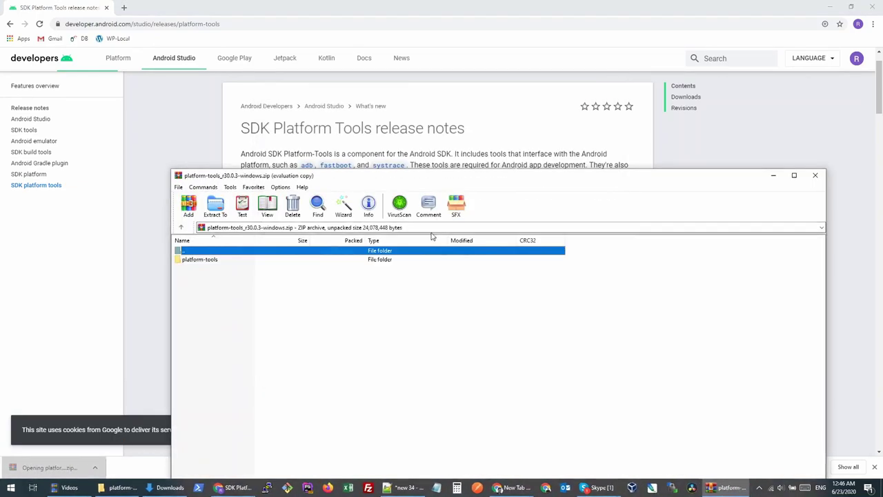
click(201, 261)
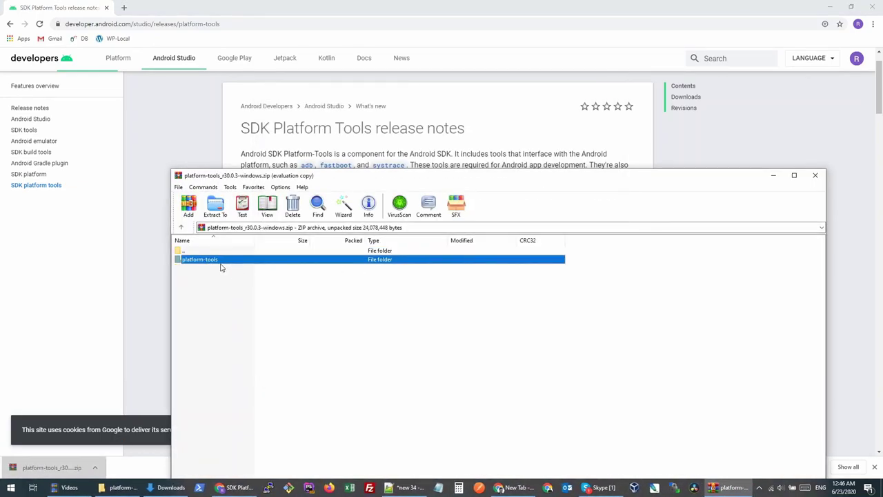
click(815, 175)
click(128, 487)
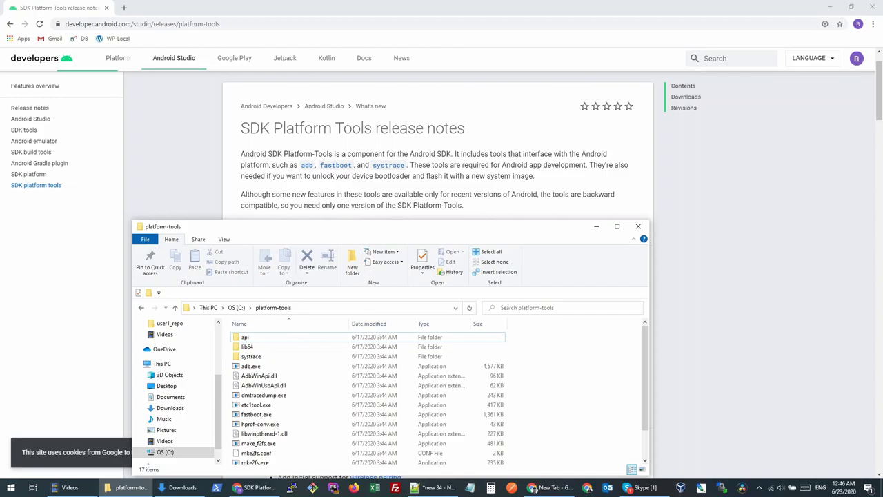
Switch away from the platform-tools Explorer window with Alt+Tab.
key(alt+Tab)
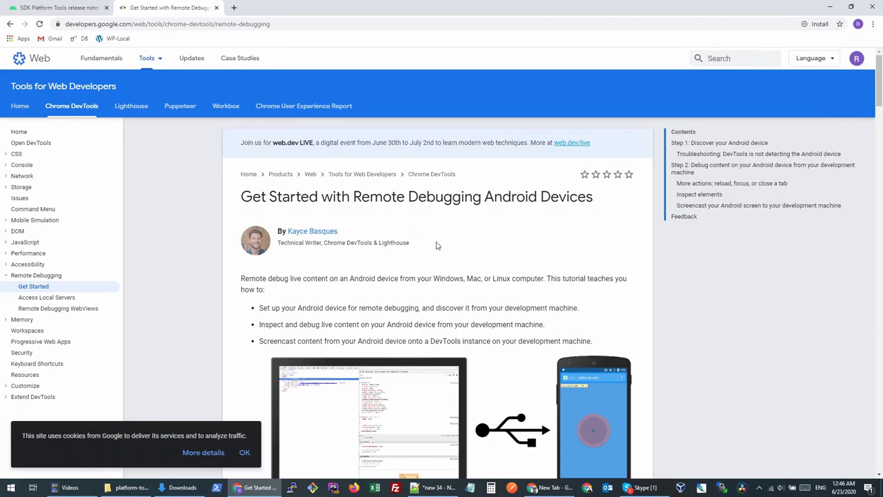
Scroll down the remote debugging guide and open the Install OEM USB drivers page.
scroll(436, 243, down, 2)
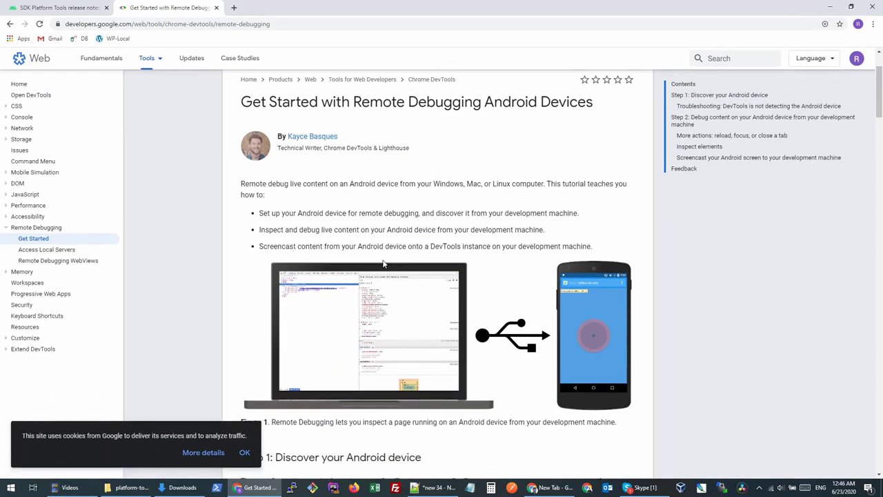
scroll(384, 264, down, 4)
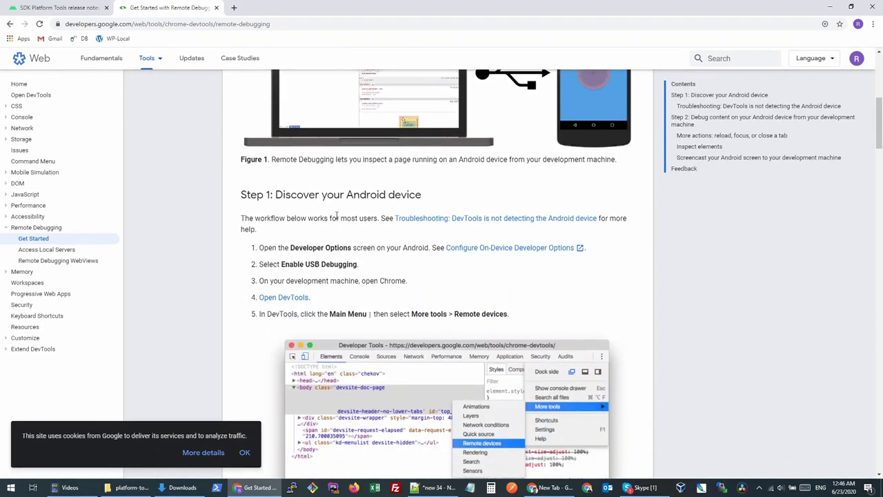
scroll(337, 216, down, 10)
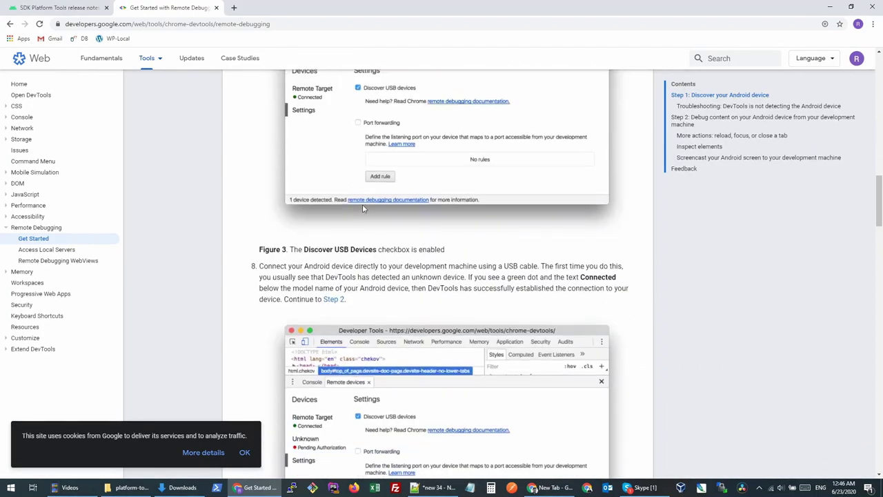
scroll(364, 208, down, 8)
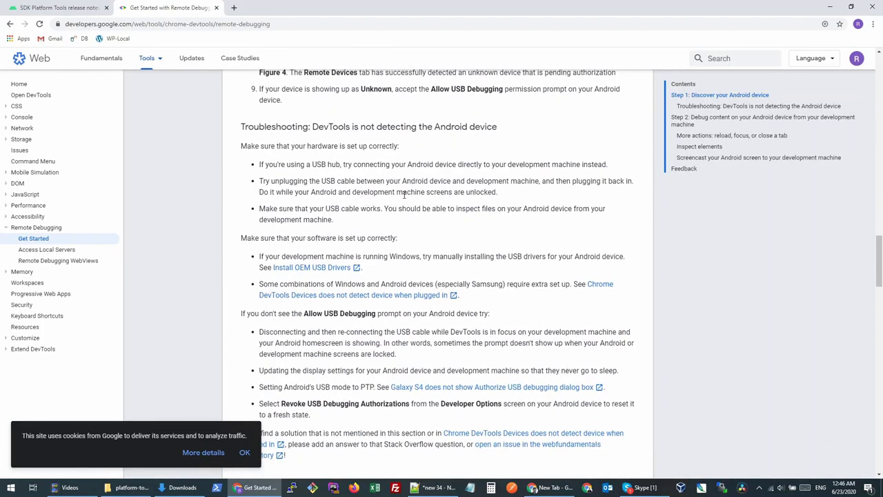
click(318, 269)
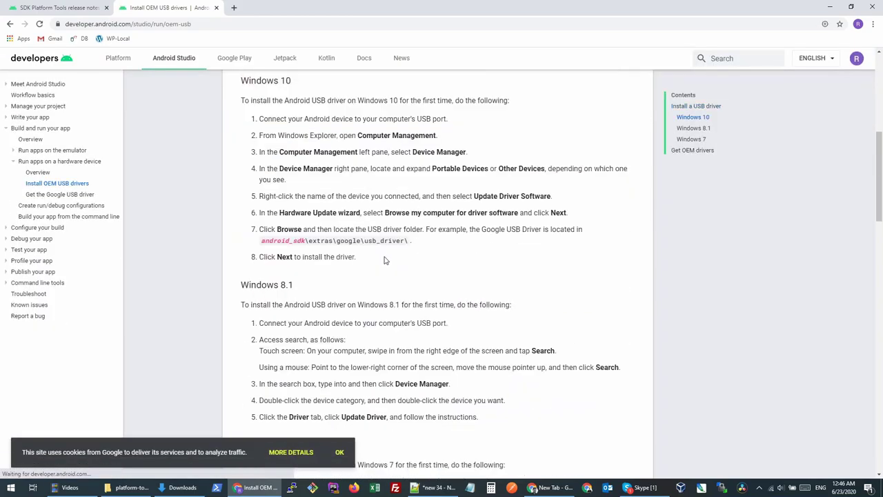
Scroll the OEM drivers page to the Get OEM drivers manufacturer link table.
scroll(384, 254, up, 1)
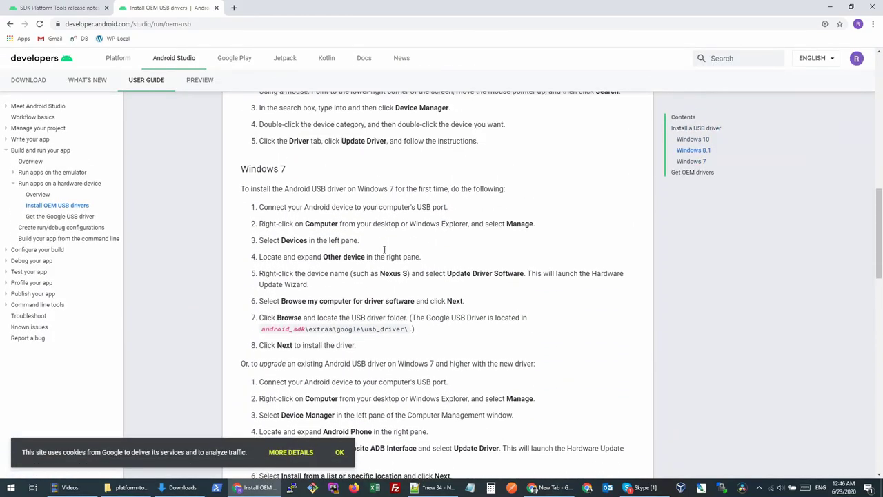
scroll(352, 234, down, 6)
scroll(303, 205, down, 2)
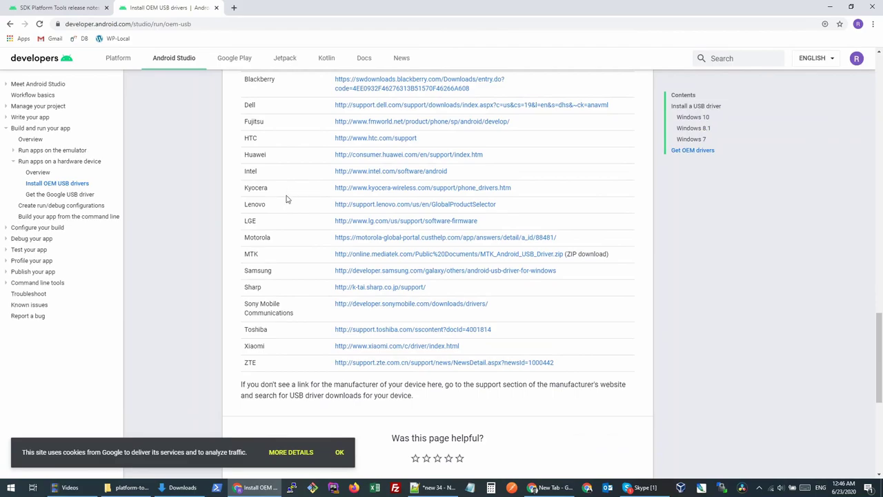
scroll(286, 200, up, 1)
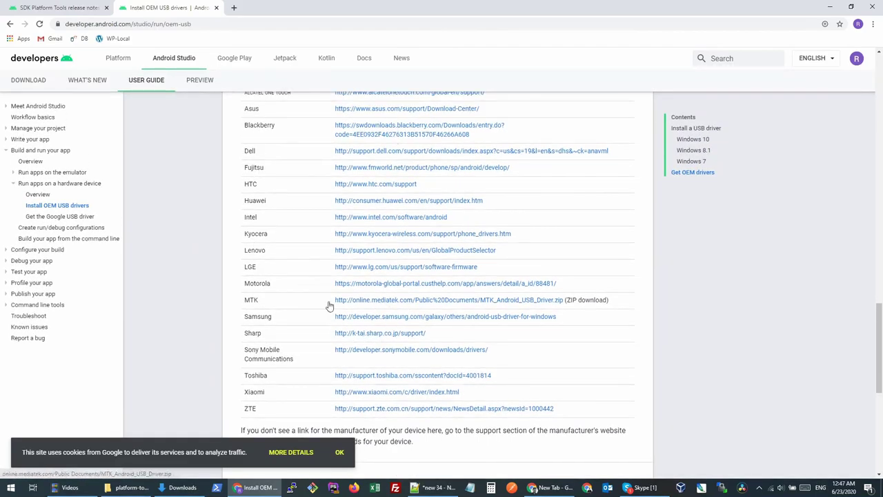
scroll(329, 286, up, 2)
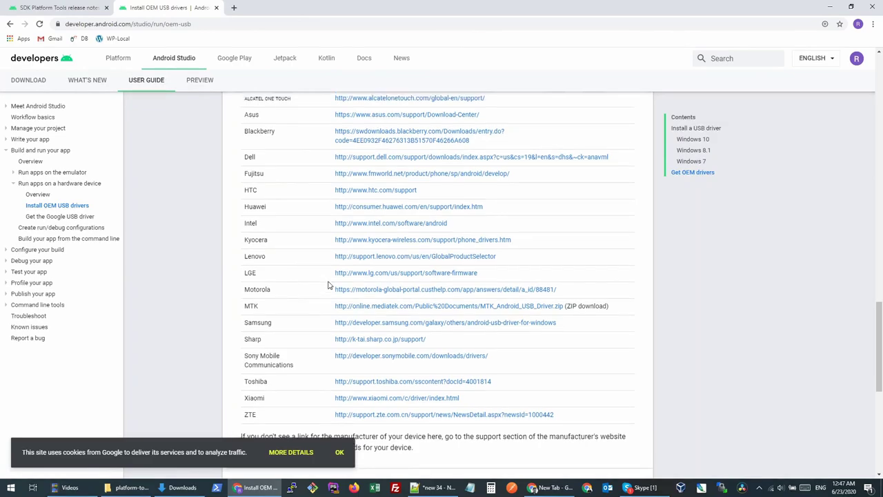
scroll(318, 290, down, 1)
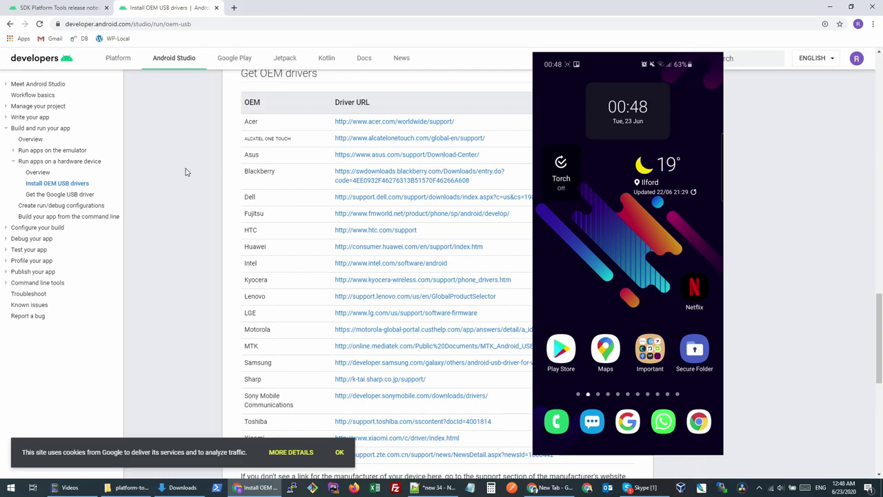
Load chrome://inspect in a new tab, listing the SM-G973F phone, then bring up the platform-tools folder.
click(235, 8)
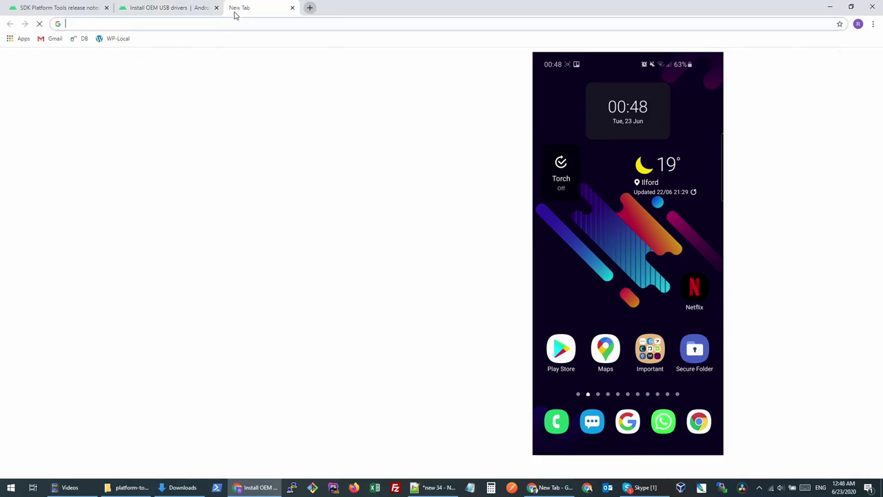
text(chro)
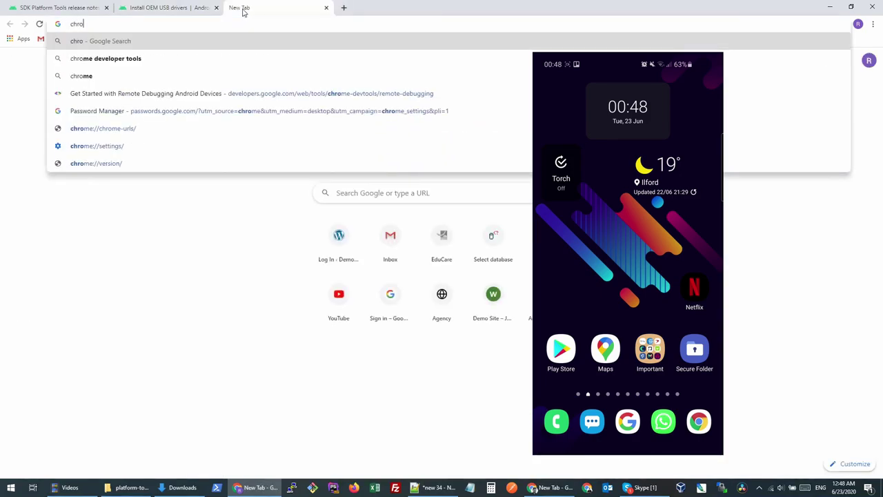
text(me://inspect)
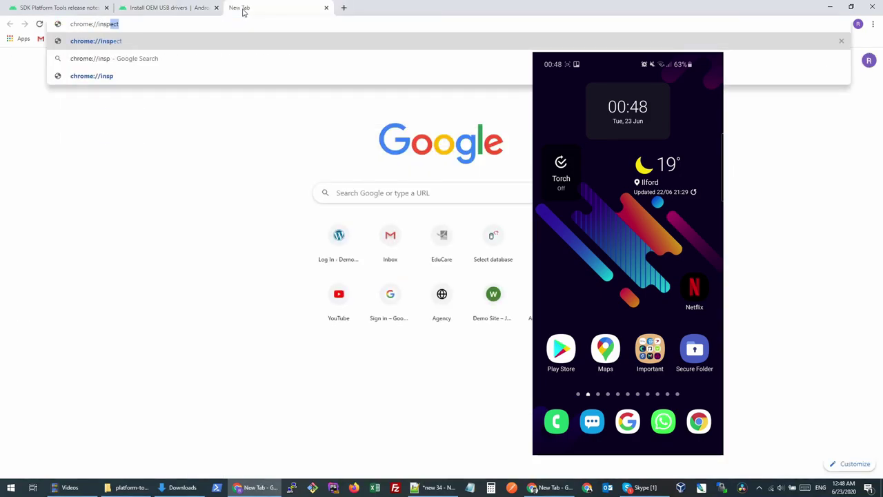
key(Return)
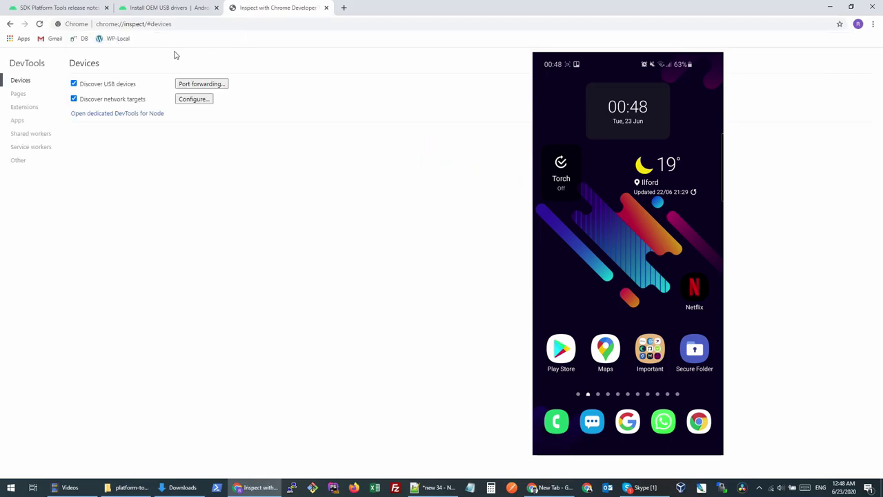
drag(98, 24, 146, 31)
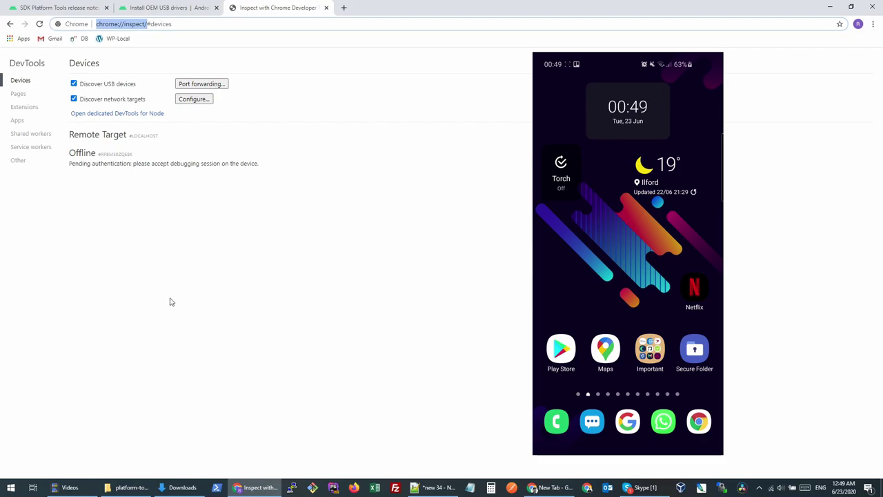
click(137, 488)
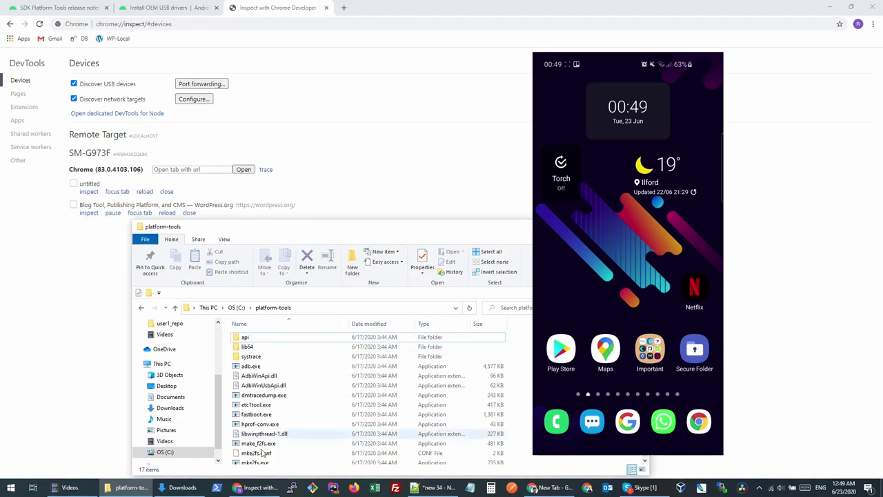
Open PowerShell and change directory to "C:\platform-tools" using the folder's copied path.
click(223, 487)
click(225, 487)
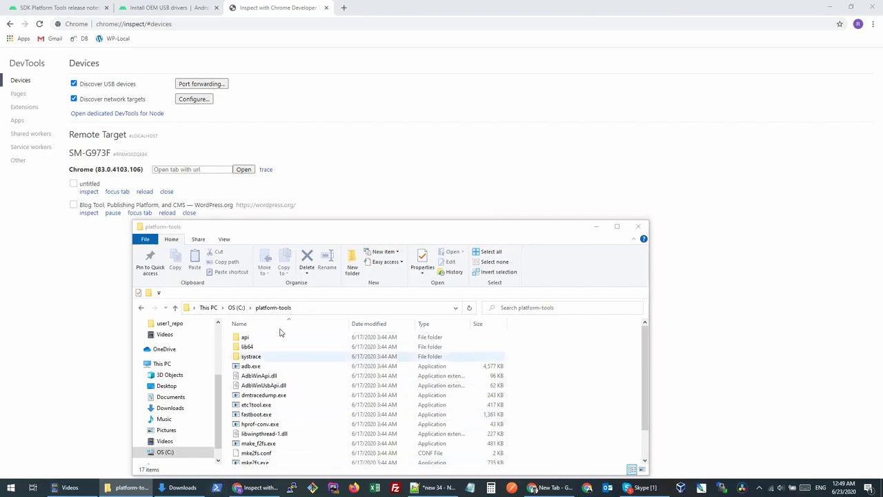
drag(289, 113, 515, 98)
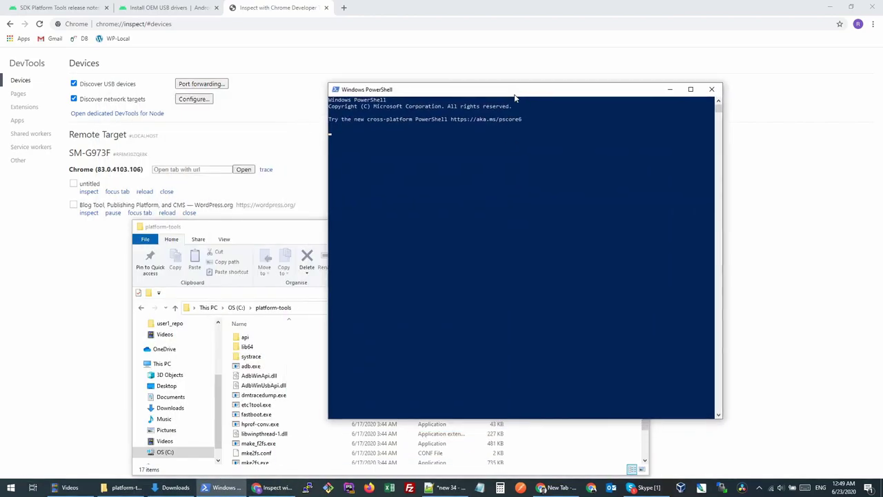
text(cd ")
click(297, 337)
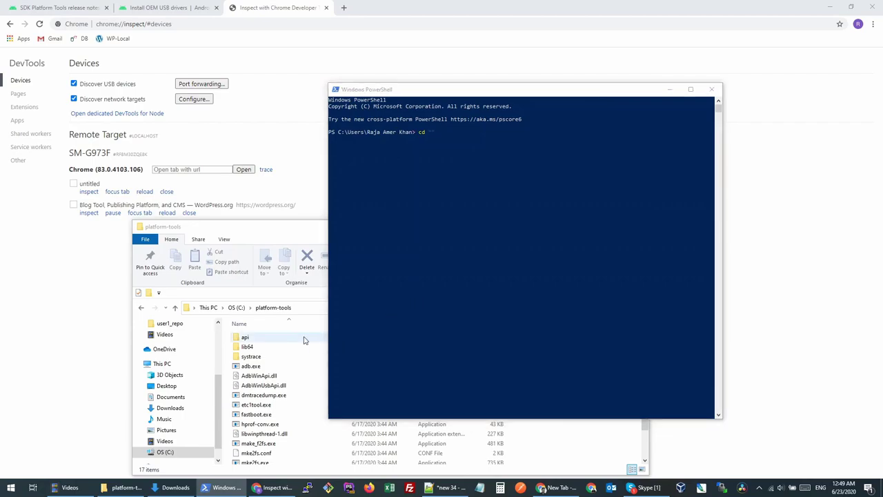
click(383, 308)
click(494, 151)
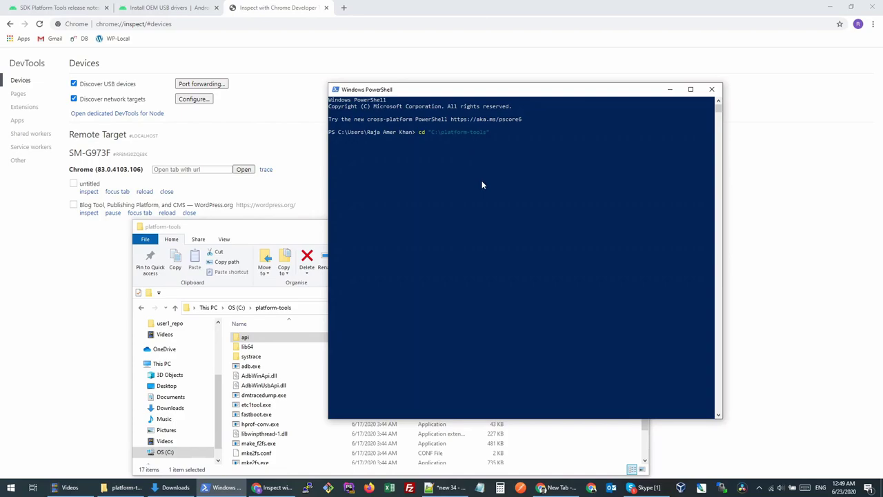
key(Return)
Run .\adb.exe devices and highlight the attached phone's serial and device status.
text(adb.exe)
key(Tab)
text(devices)
key(Return)
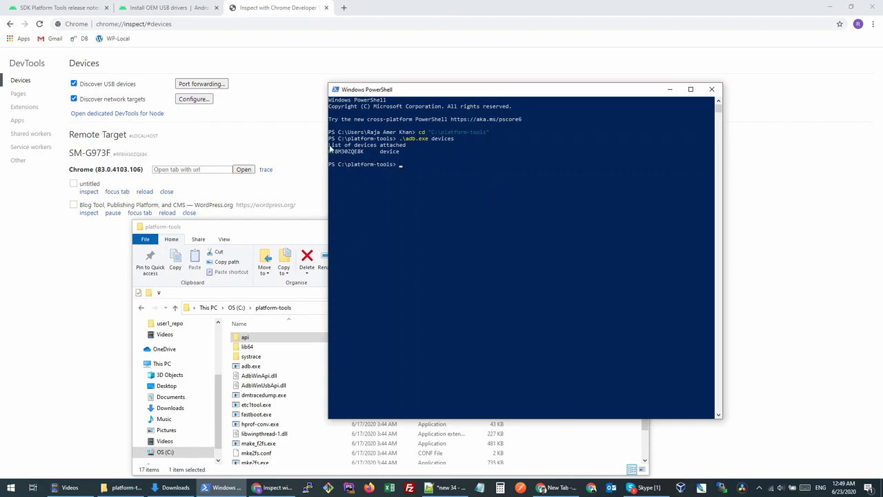
drag(329, 151, 363, 153)
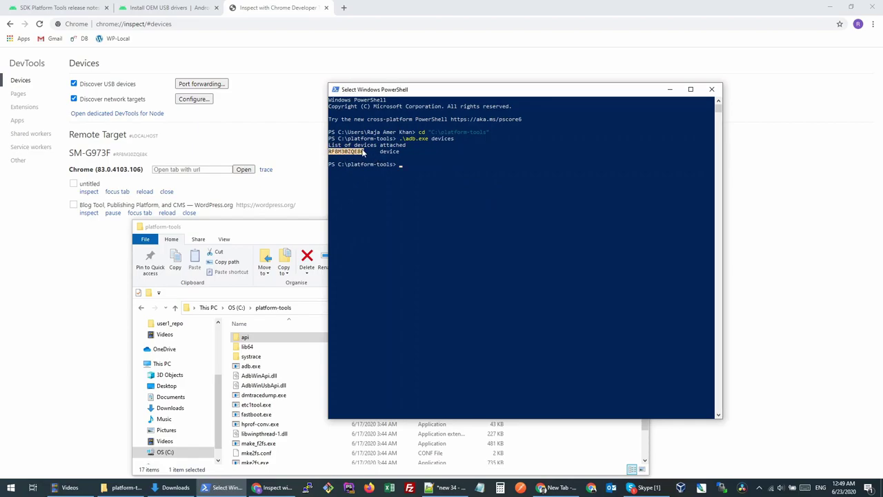
double_click(385, 152)
drag(400, 138, 452, 139)
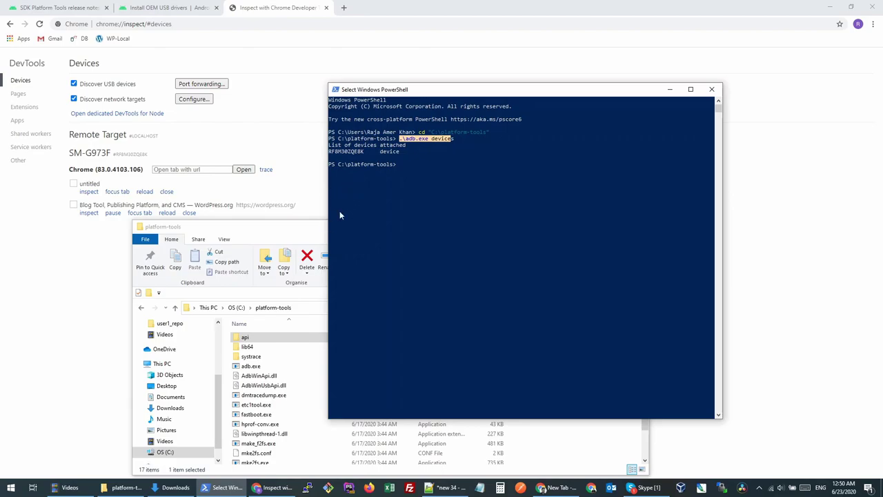
Inspect the phone's WordPress.org tab, maximize DevTools, and narrow the screencast to widen the panels.
click(102, 148)
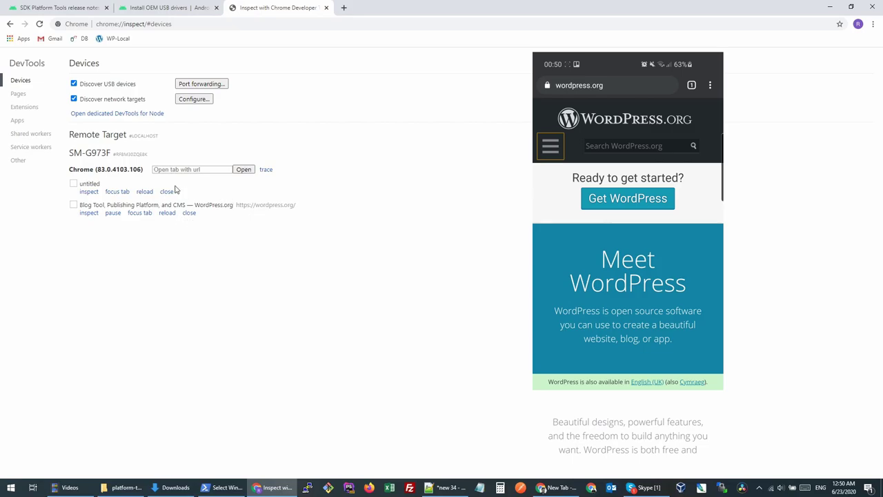
click(88, 213)
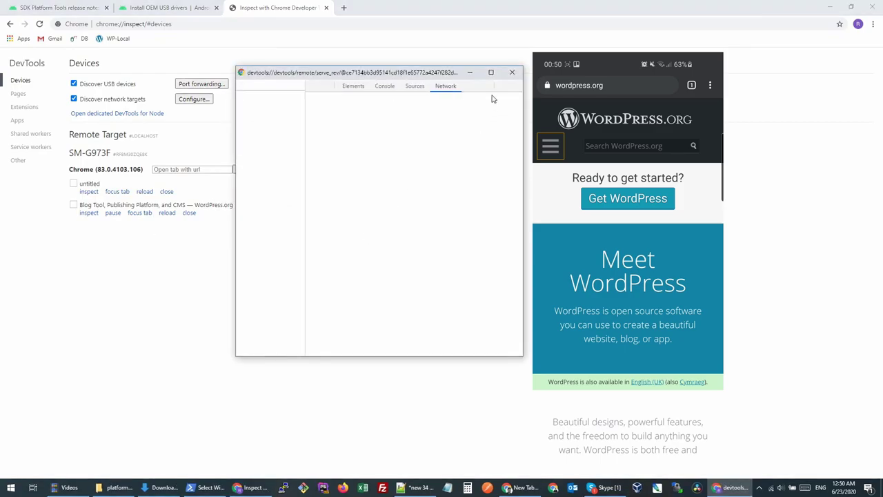
click(491, 71)
drag(511, 164, 333, 172)
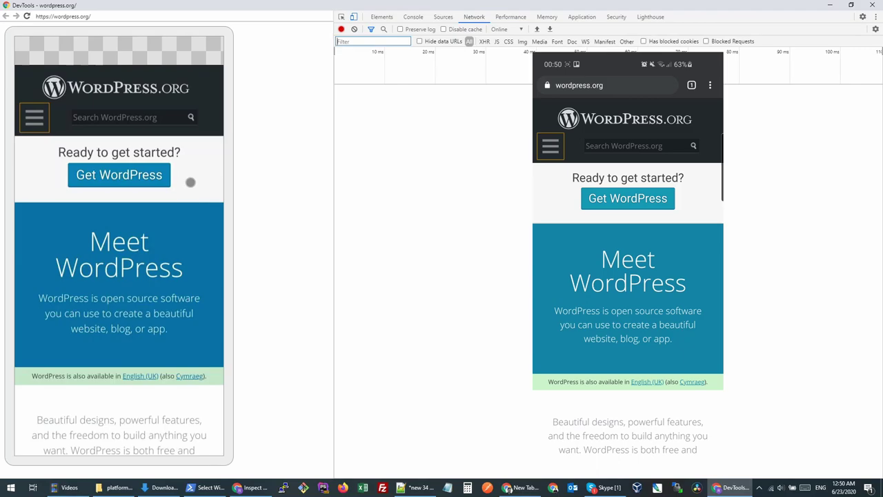
scroll(189, 185, down, 5)
scroll(131, 213, up, 10)
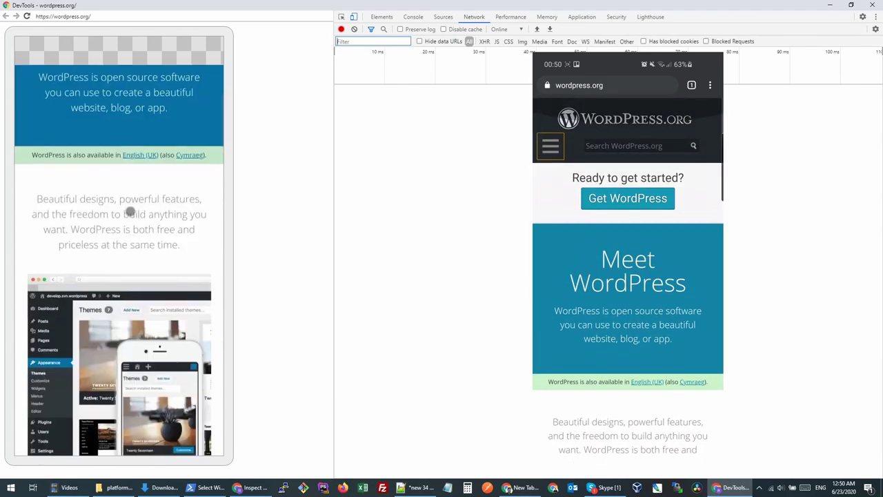
scroll(141, 176, down, 5)
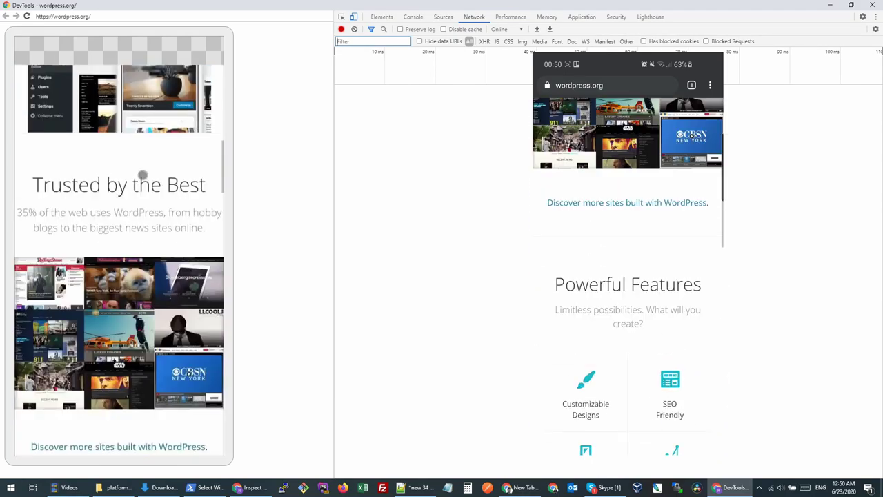
scroll(141, 176, up, 8)
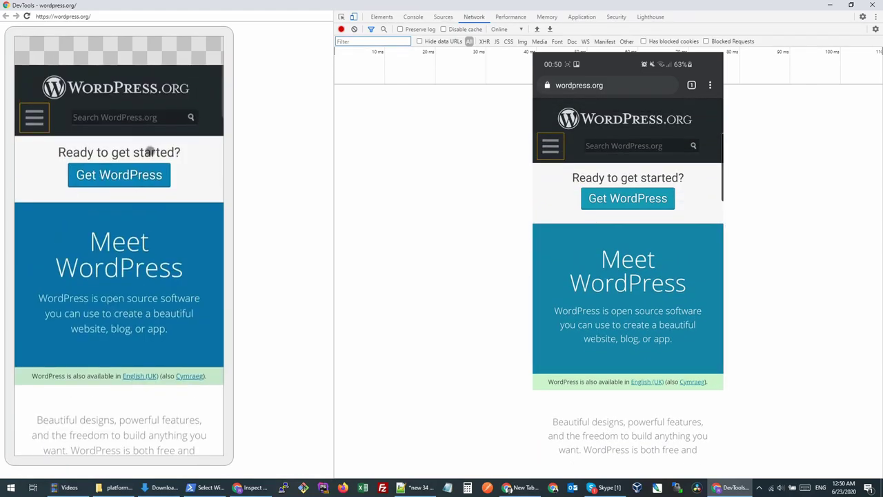
scroll(147, 205, down, 2)
scroll(147, 204, up, 3)
Pick the Get WordPress button to inspect its markup, then view the Console showing 'hello mobile'.
click(382, 18)
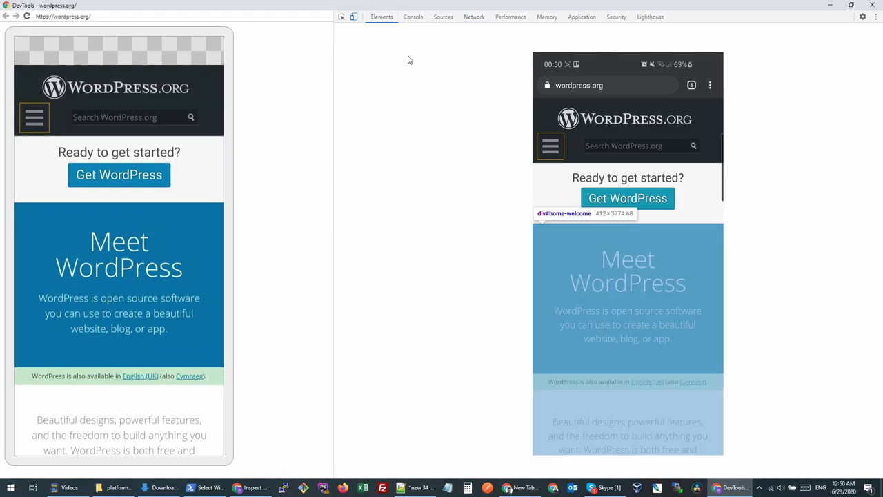
click(341, 17)
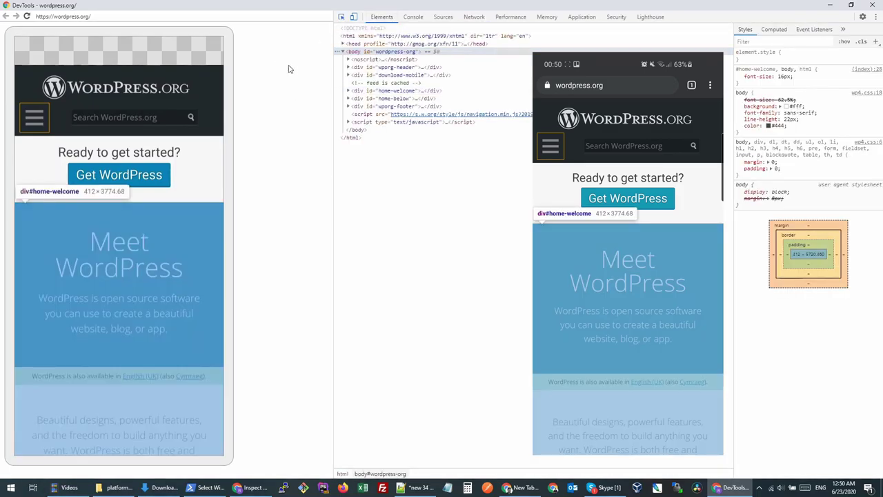
click(119, 175)
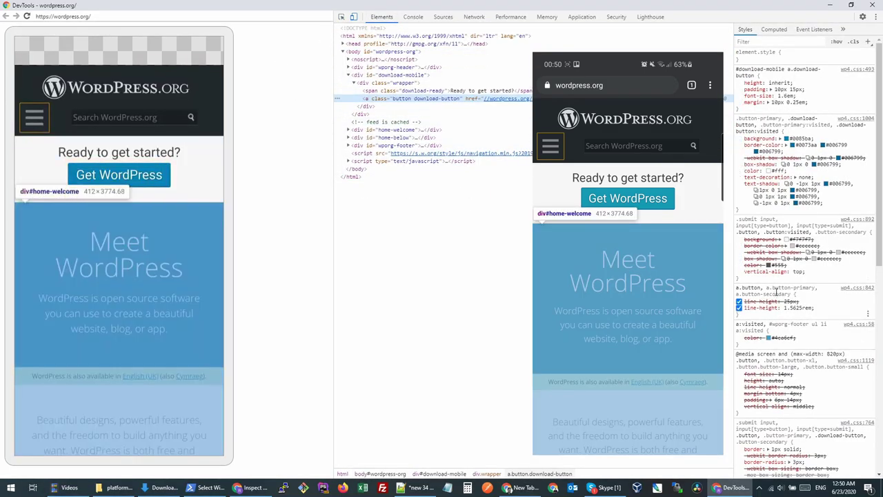
click(413, 17)
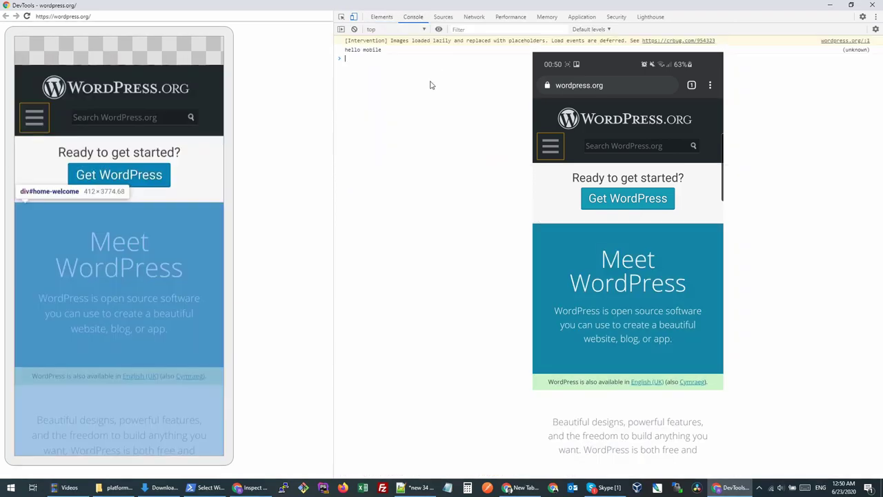